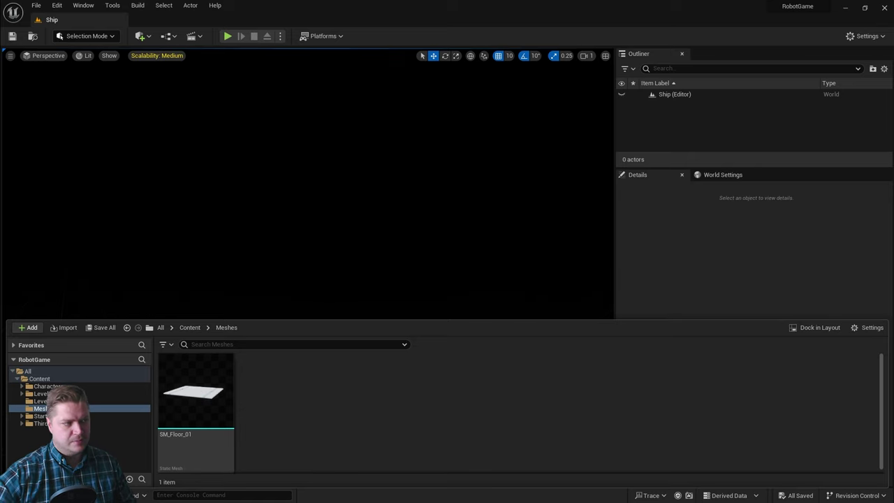
# - Place the SM_Floor_01 static mesh in the empty level
pyautogui.moveTo(216, 395)
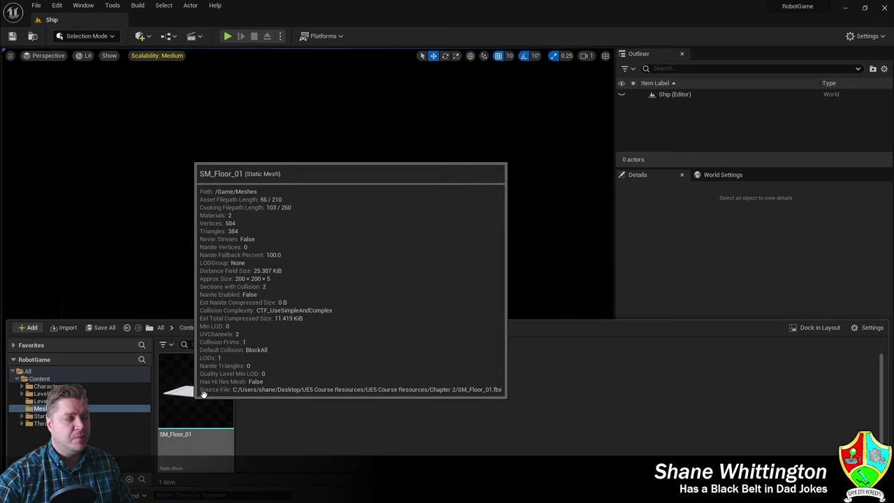
pyautogui.moveTo(191, 394); pyautogui.dragTo(323, 365)
pyautogui.click(185, 390)
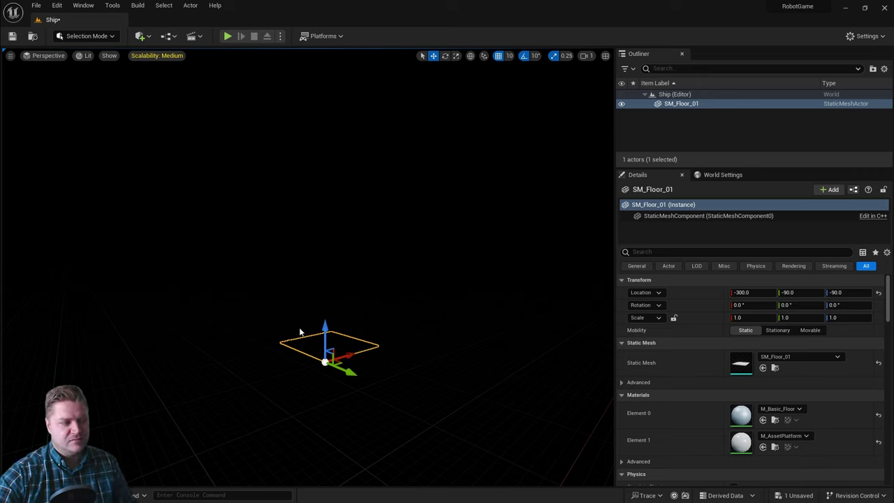
# - Set the location of the SM_Floor_01 actor to 0, 0, 0 on X, Y and Z
pyautogui.click(676, 105)
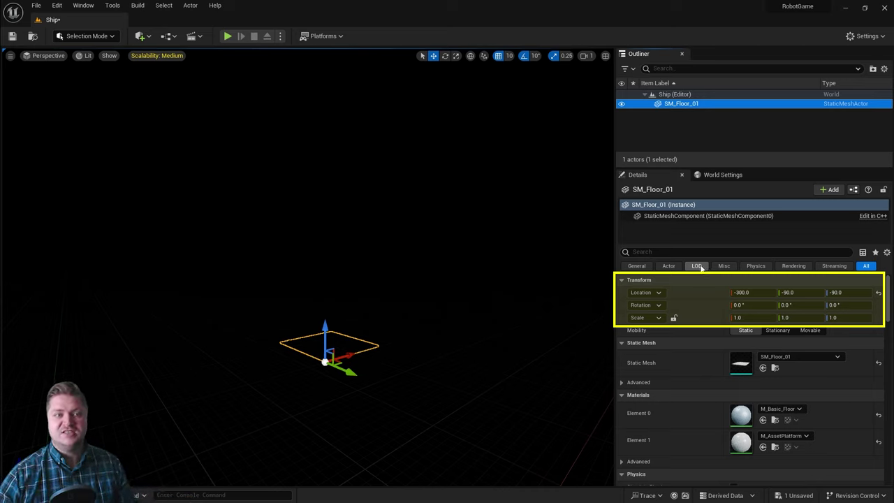
pyautogui.click(750, 292)
pyautogui.write('0')
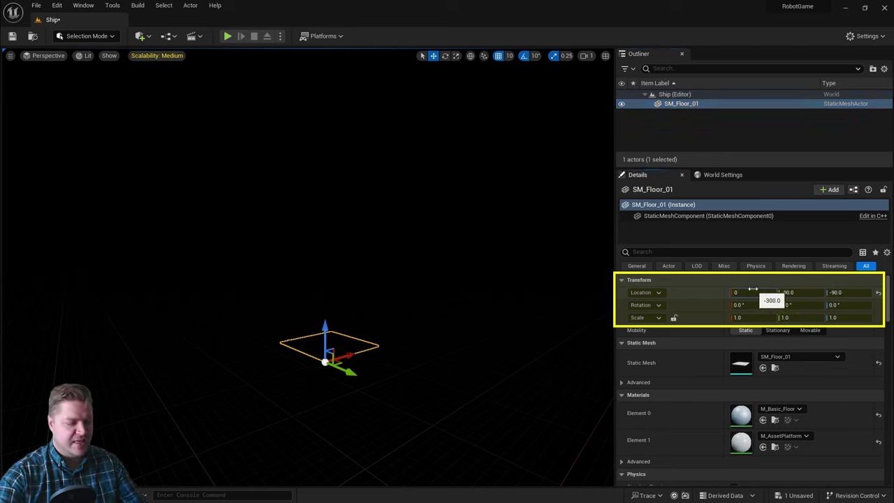
pyautogui.press('Tab')
pyautogui.write('0')
pyautogui.press('Tab')
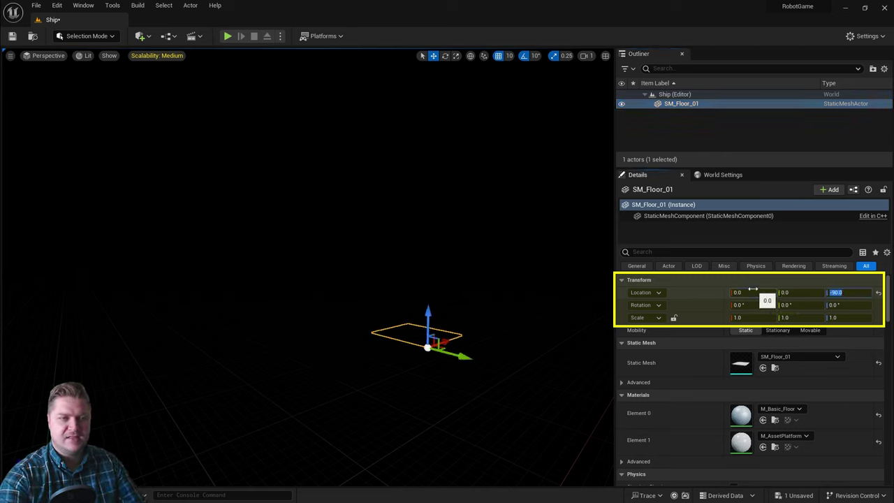
pyautogui.write('0')
pyautogui.press('Return')
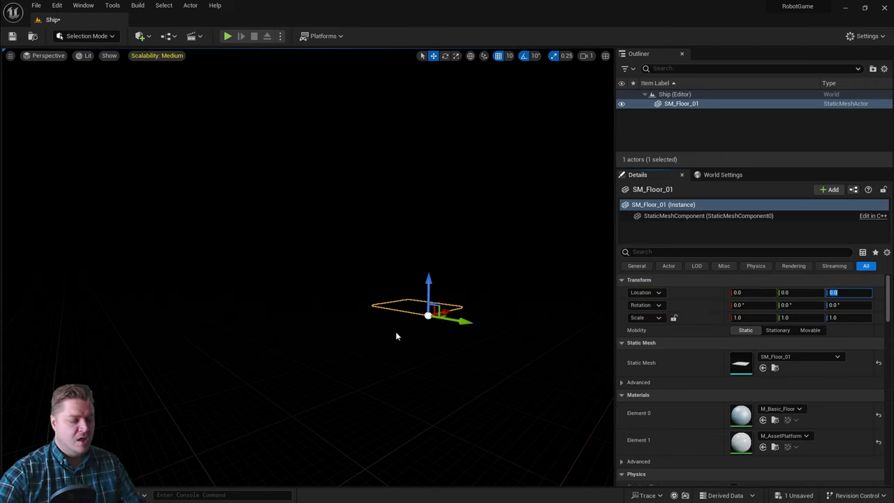
# - Get a closer view of the floor tile and switch the viewport to Unlit view mode
pyautogui.rightClick(334, 262)
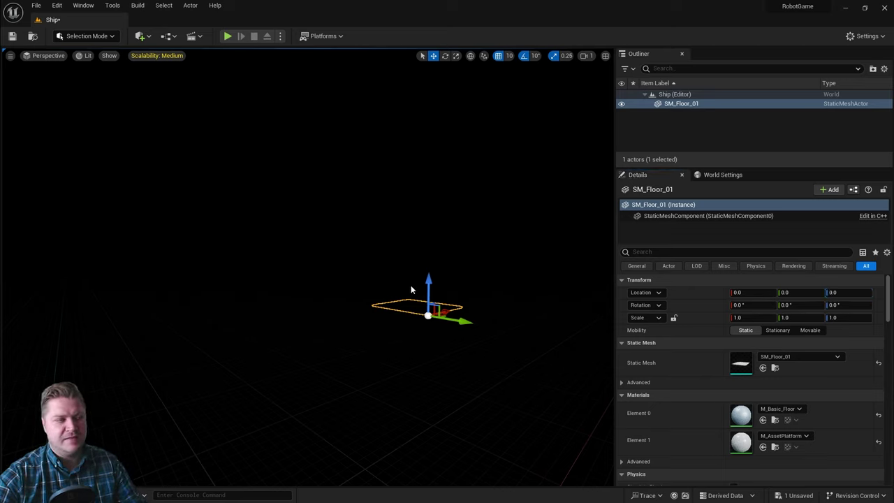
pyautogui.moveTo(399, 330)
pyautogui.mouseDown(button='right')
pyautogui.moveTo(415, 321)
pyautogui.moveTo(402, 295)
pyautogui.moveTo(405, 342)
pyautogui.moveTo(418, 337)
pyautogui.moveTo(401, 339)
pyautogui.mouseUp(button='right')
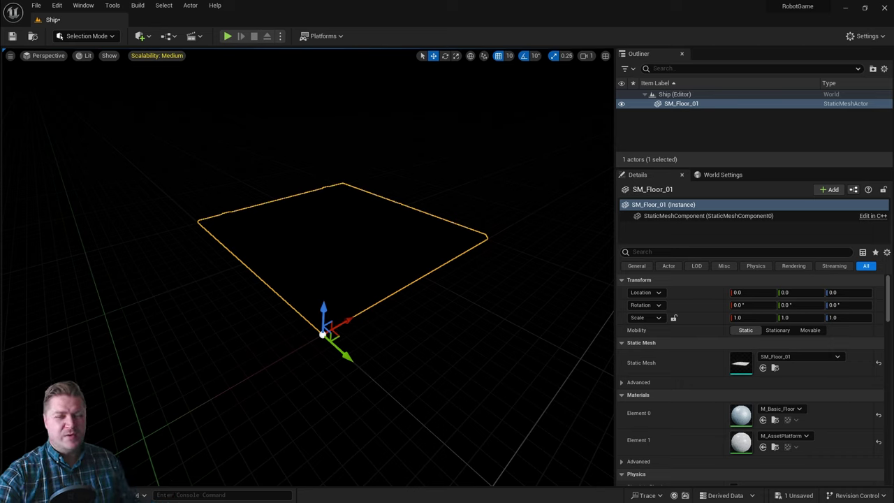
pyautogui.click(84, 56)
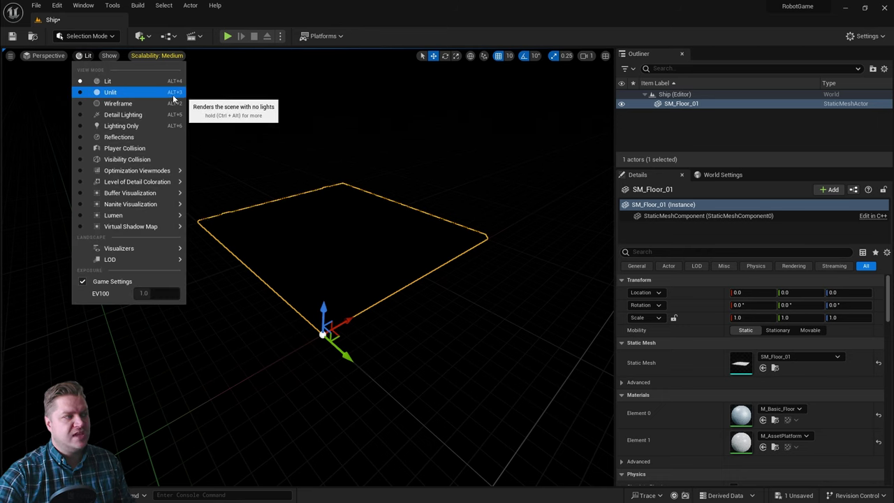
pyautogui.click(108, 89)
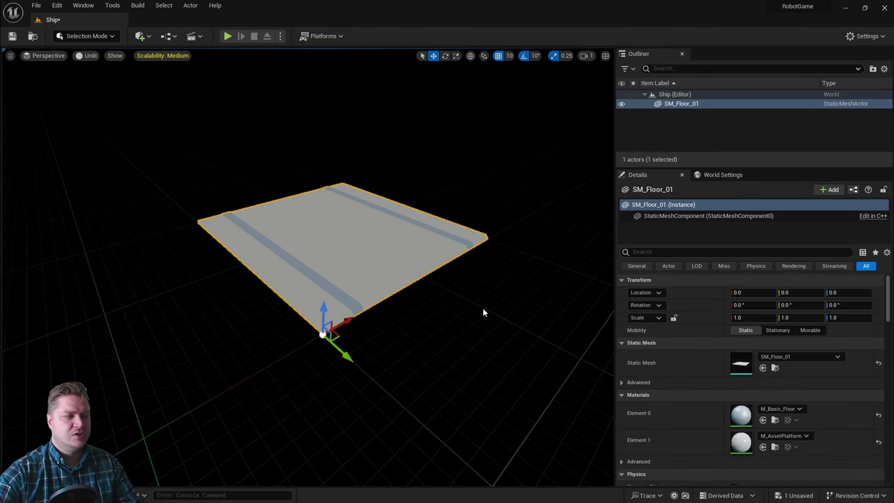
# - Place a second SM_Floor_01 mesh in the level and set its location to 0, 0, 0
pyautogui.hotkey('ctrl', 'b')
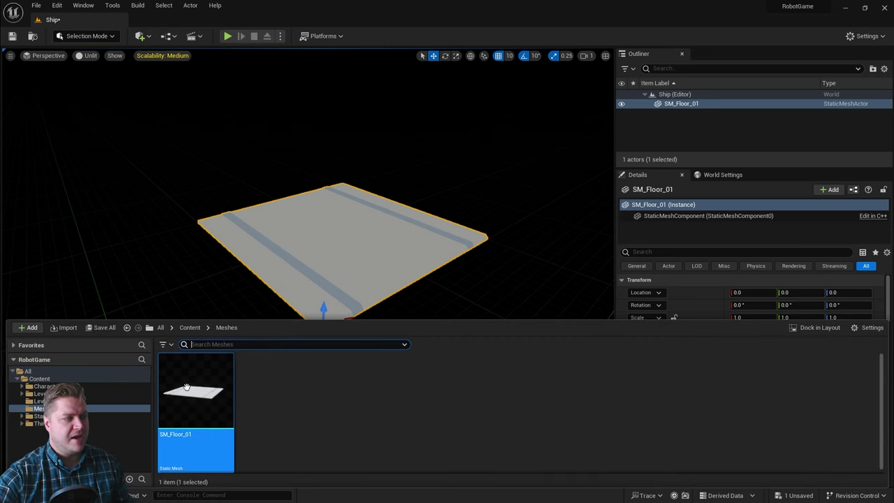
pyautogui.moveTo(200, 382); pyautogui.dragTo(490, 402)
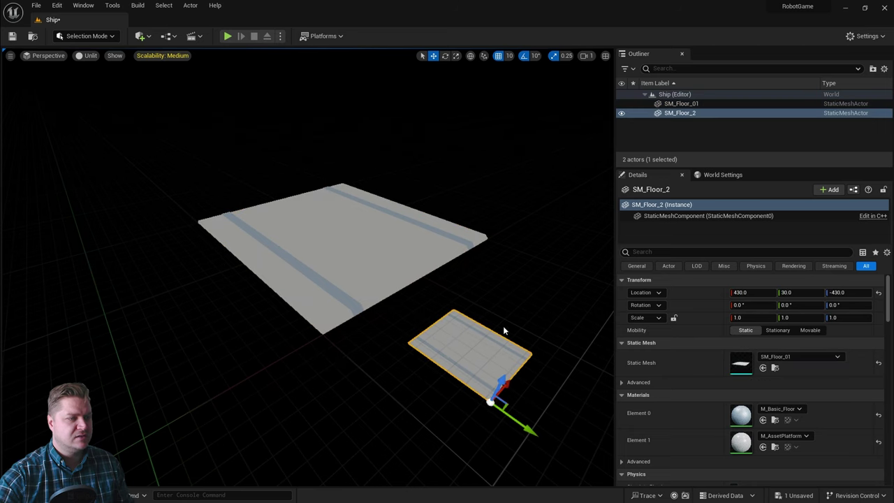
pyautogui.click(746, 292)
pyautogui.write('0')
pyautogui.press('Tab')
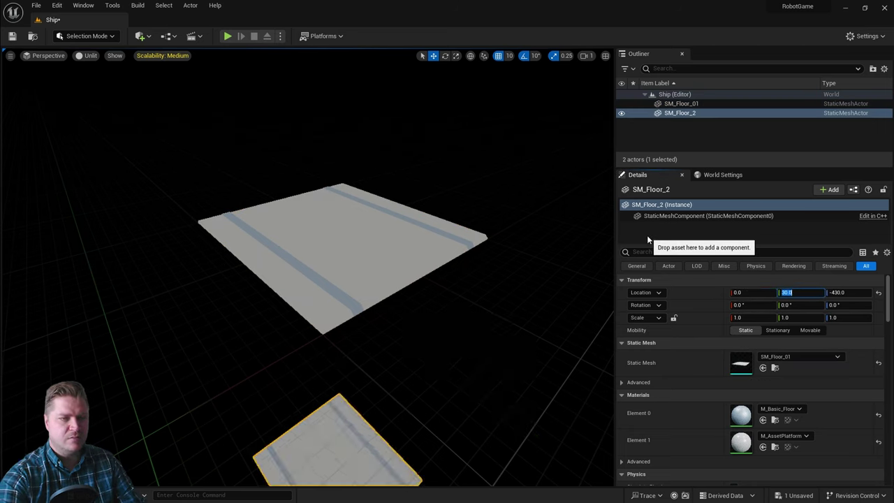
pyautogui.write('0')
pyautogui.press('Tab')
pyautogui.write('0')
pyautogui.press('Tab')
pyautogui.press('Return')
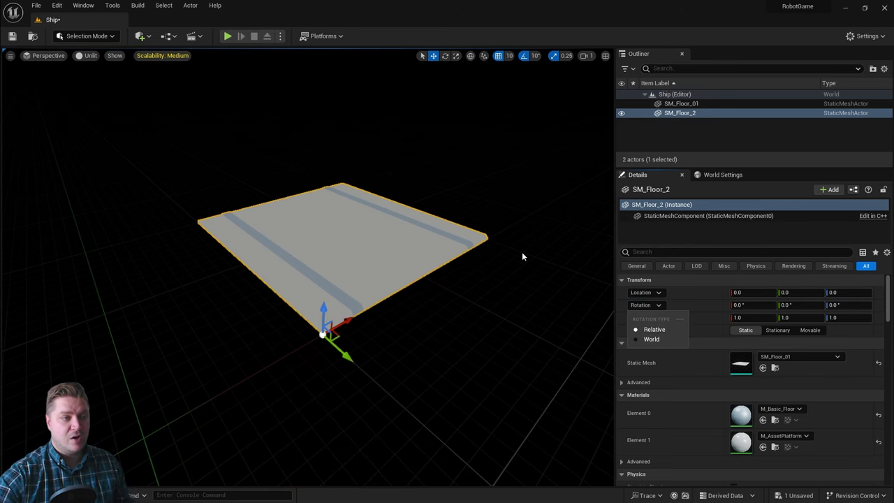
pyautogui.click(535, 299)
pyautogui.click(408, 263)
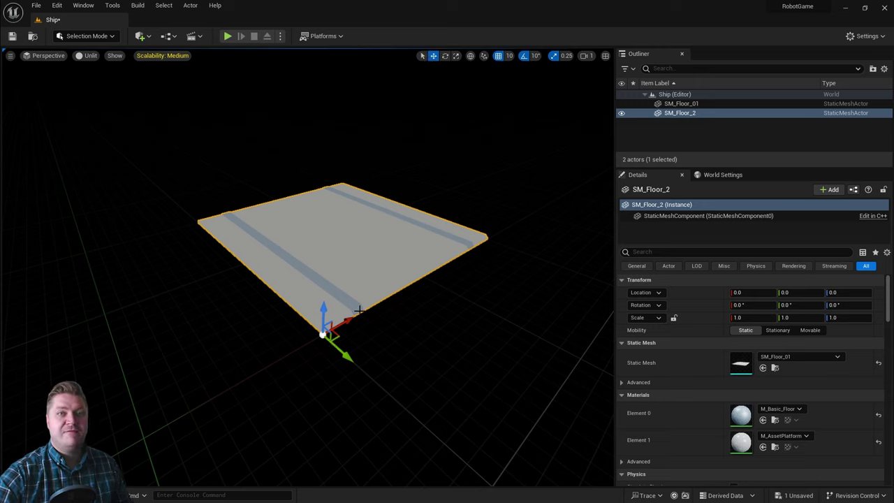
# - Try moving the second floor tile along Y to 200 with the Move tool and undo the move
pyautogui.click(421, 55)
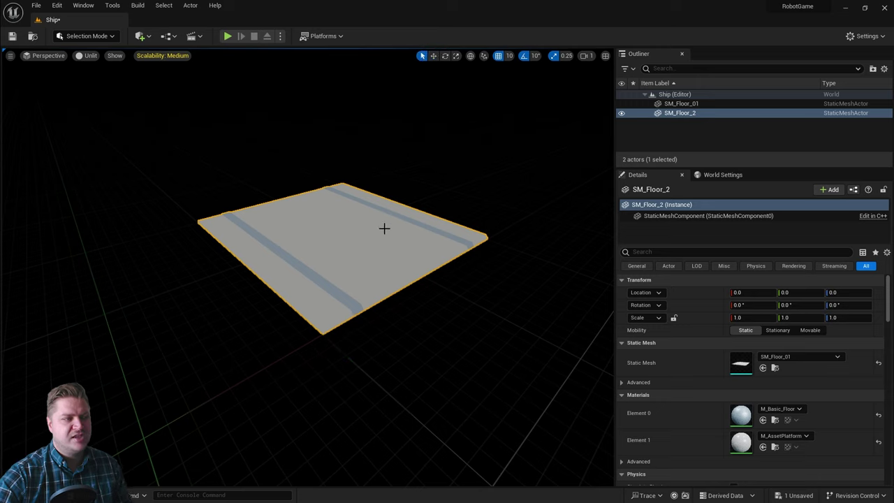
pyautogui.click(433, 55)
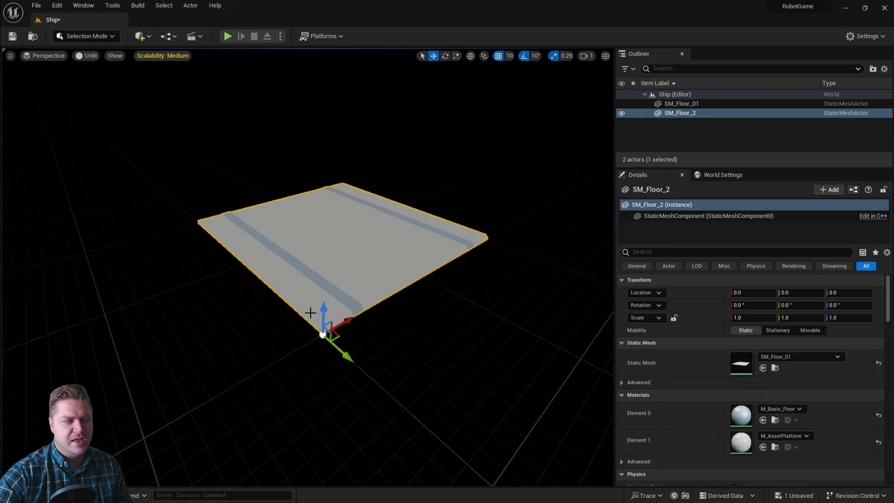
pyautogui.scroll(-3, 426, 282)
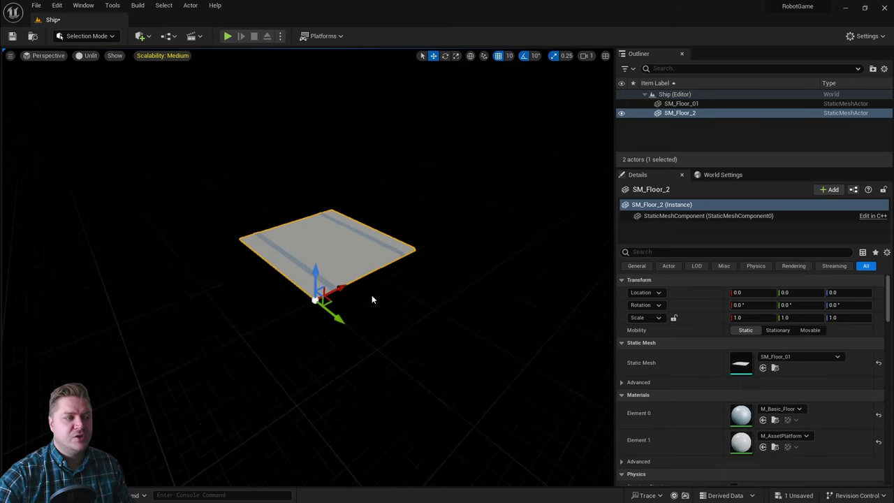
pyautogui.moveTo(344, 322); pyautogui.dragTo(546, 428)
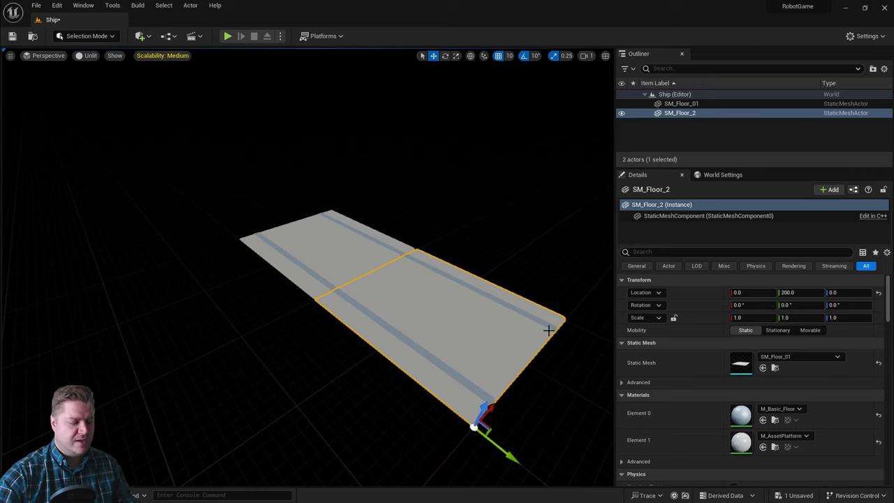
pyautogui.hotkey('ctrl', 'z')
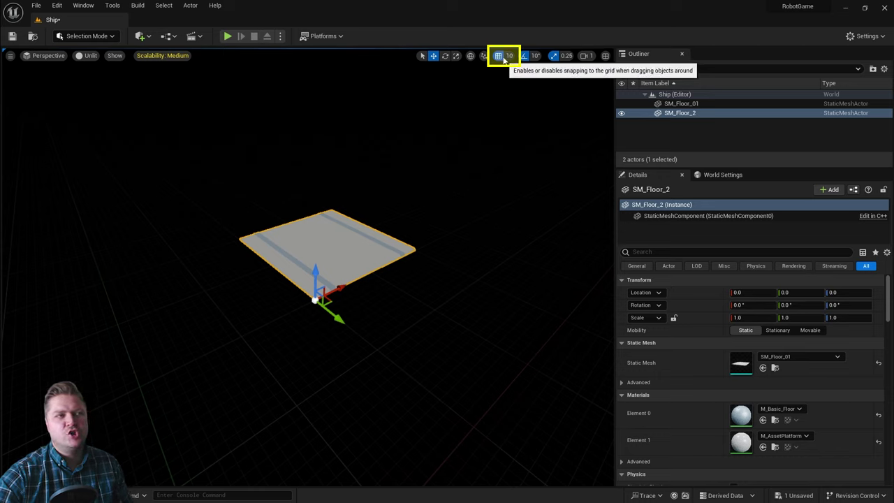
# - Set the position grid snap to 50 and move the second floor tile along Y to 200, flush against the first tile
pyautogui.click(510, 58)
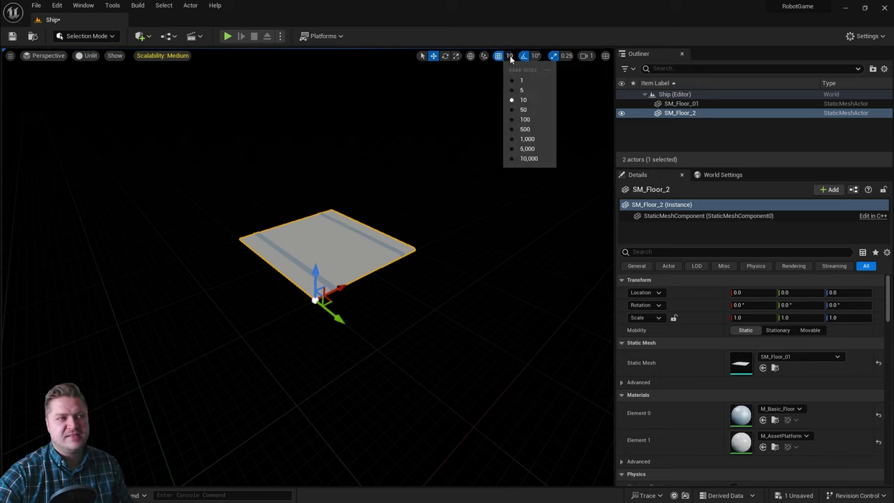
pyautogui.click(523, 110)
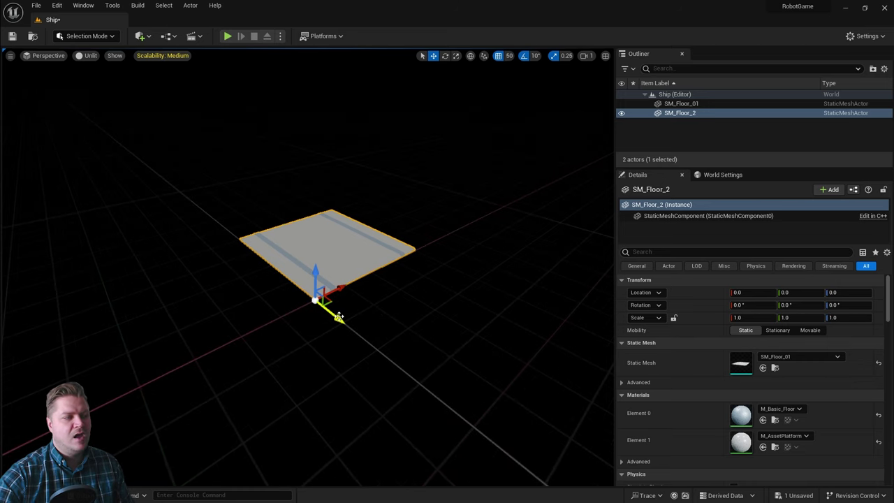
pyautogui.moveTo(338, 317); pyautogui.dragTo(519, 430)
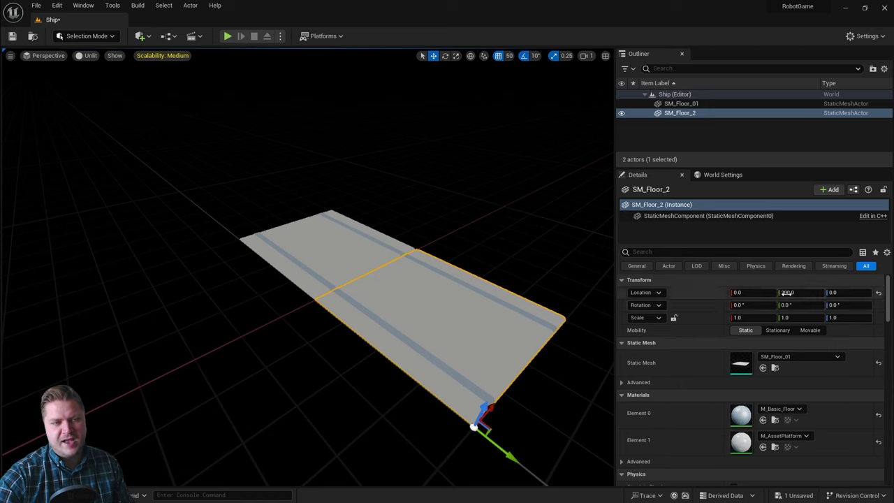
pyautogui.moveTo(515, 459); pyautogui.dragTo(227, 255)
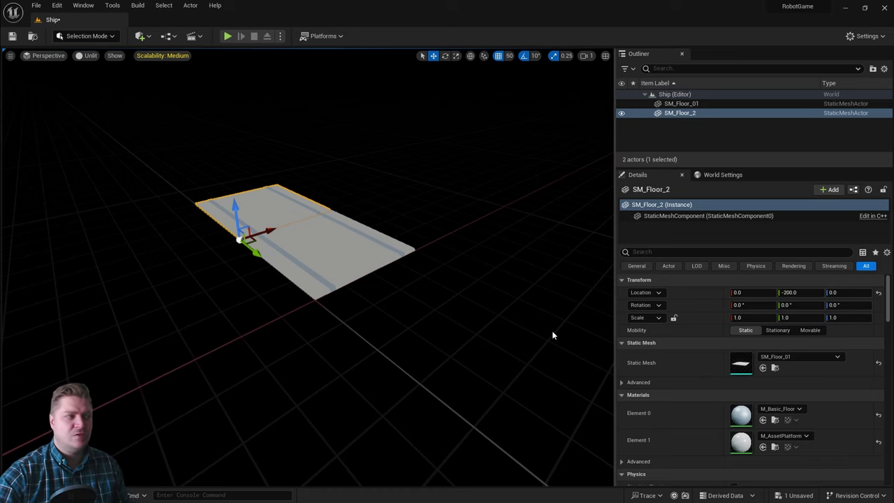
pyautogui.moveTo(255, 252); pyautogui.dragTo(544, 454)
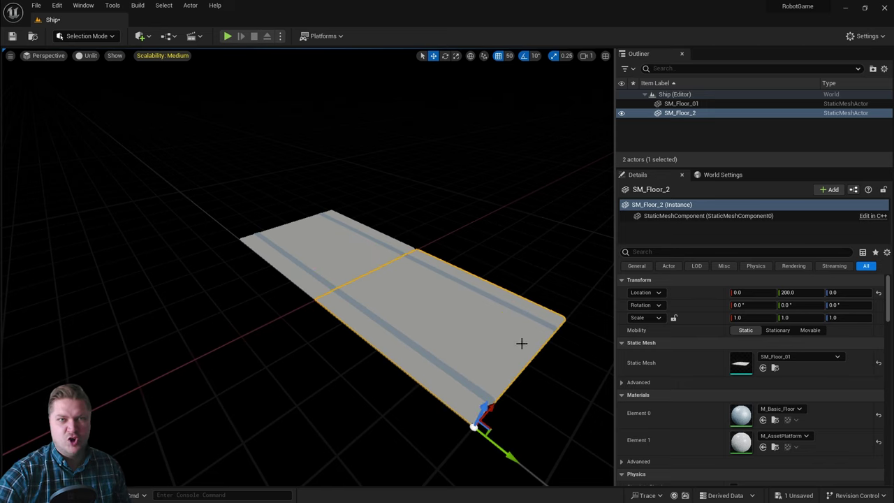
# - Duplicate the second floor tile and position the copy at X 0, Y 400, continuing the row
pyautogui.moveTo(405, 284); pyautogui.dragTo(545, 300, button='right')
pyautogui.moveTo(332, 167); pyautogui.dragTo(468, 171, button='right')
pyautogui.moveTo(310, 211); pyautogui.dragTo(271, 194, button='right')
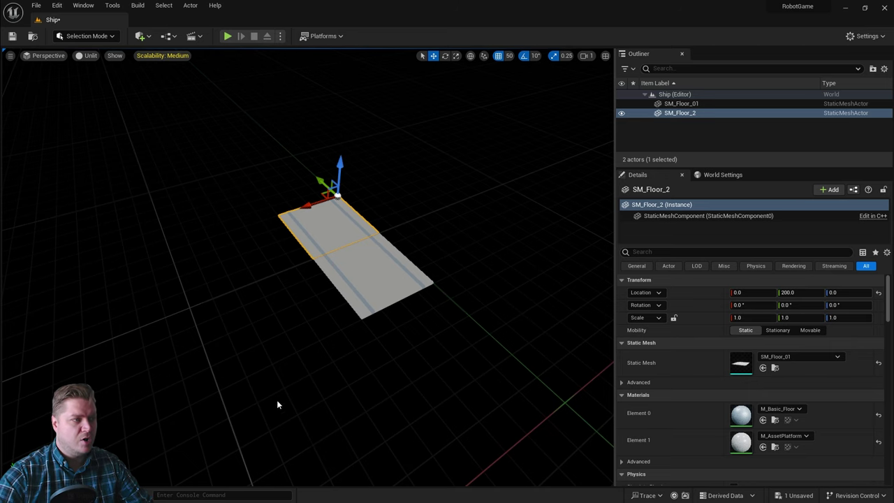
pyautogui.keyDown('alt'); pyautogui.moveTo(273, 387); pyautogui.dragTo(343, 371); pyautogui.keyUp('alt')
pyautogui.moveTo(292, 353); pyautogui.dragTo(267, 350, button='right')
pyautogui.press('w')
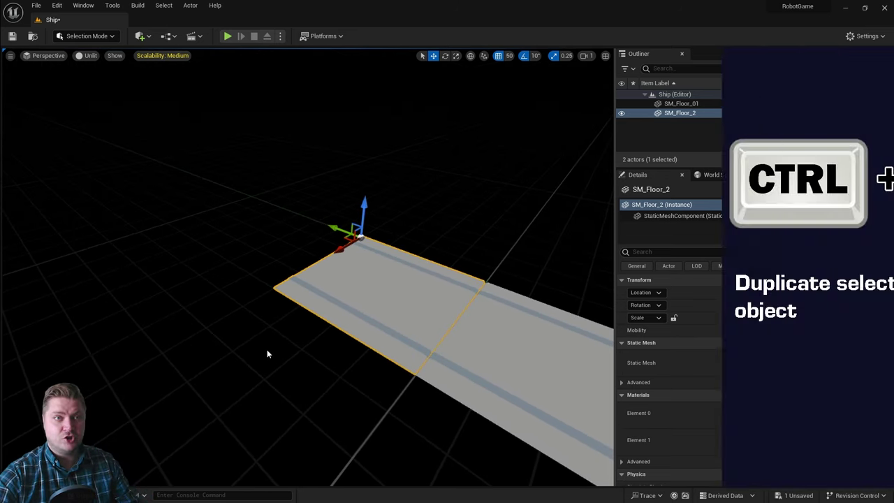
pyautogui.hotkey('ctrl', 'd')
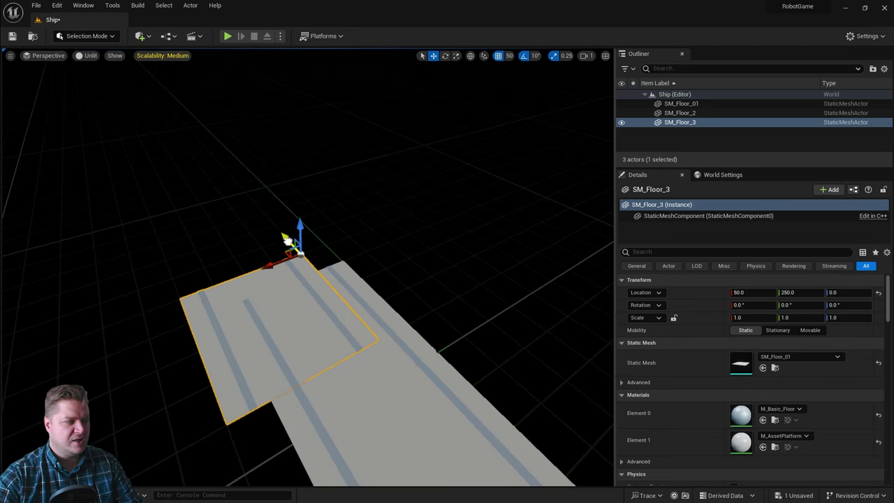
pyautogui.moveTo(287, 240); pyautogui.dragTo(311, 281)
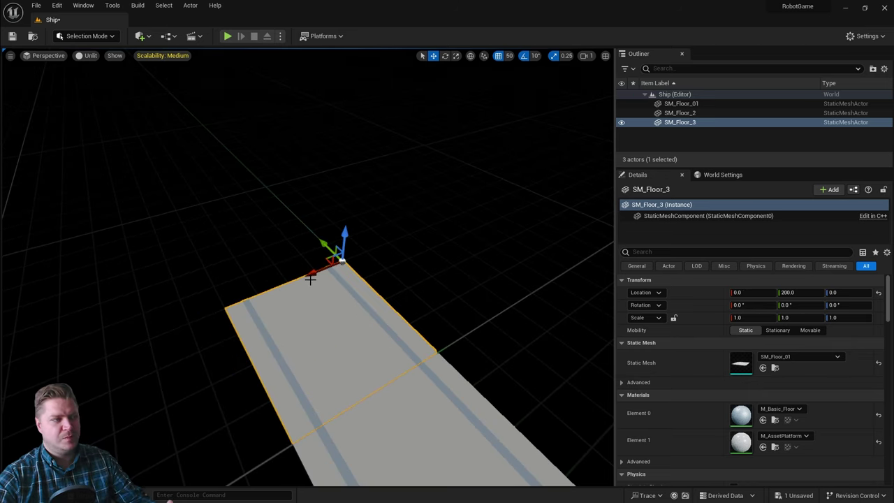
pyautogui.moveTo(321, 242); pyautogui.dragTo(265, 196)
# - Select the floor tile at the Y 400 end of the row and duplicate it along Y to 600 in one move
pyautogui.scroll(-3, 323, 272)
pyautogui.click(326, 292)
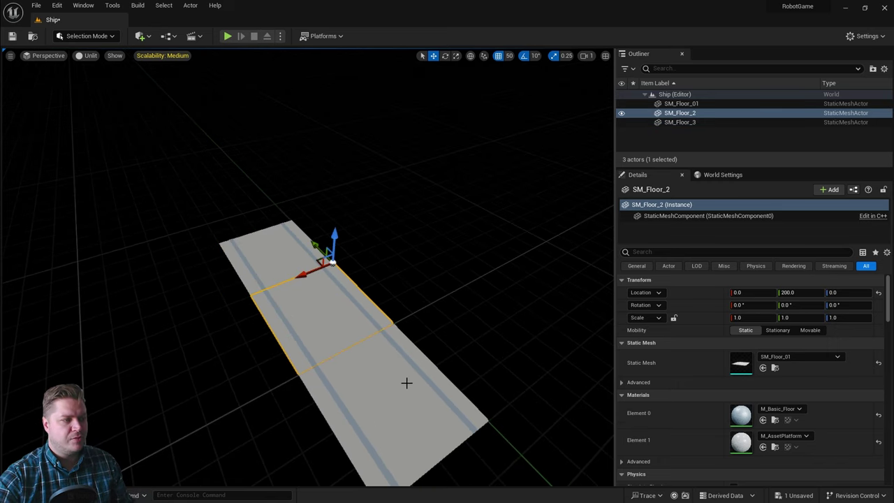
pyautogui.click(407, 383)
pyautogui.click(343, 316)
pyautogui.click(282, 257)
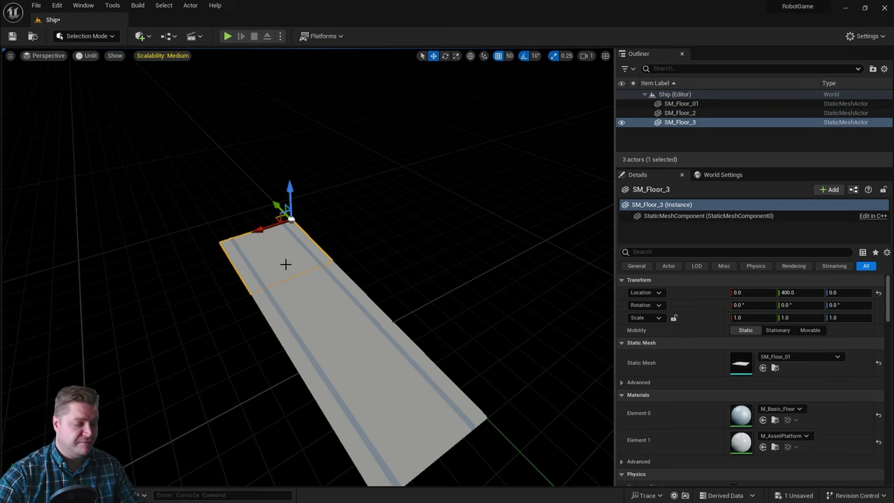
pyautogui.press('a')
pyautogui.moveTo(296, 268); pyautogui.dragTo(220, 267, button='right')
pyautogui.press('w')
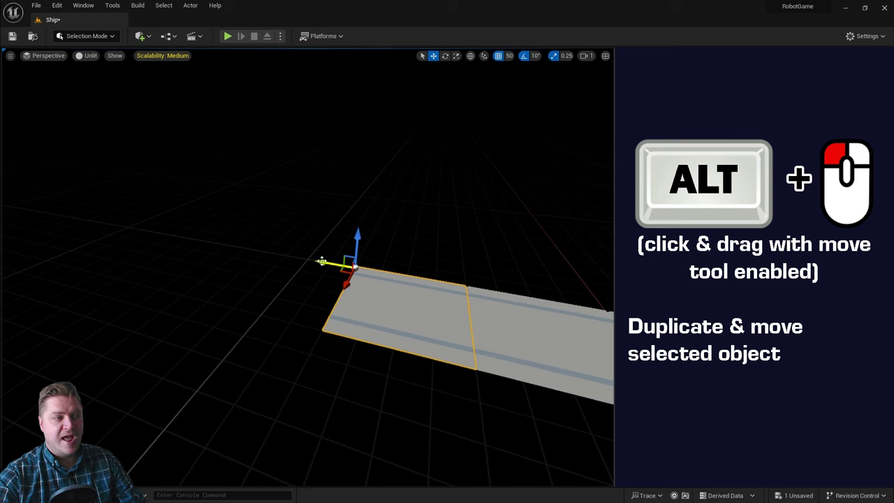
pyautogui.keyDown('alt'); pyautogui.moveTo(322, 263); pyautogui.dragTo(238, 252); pyautogui.keyUp('alt')
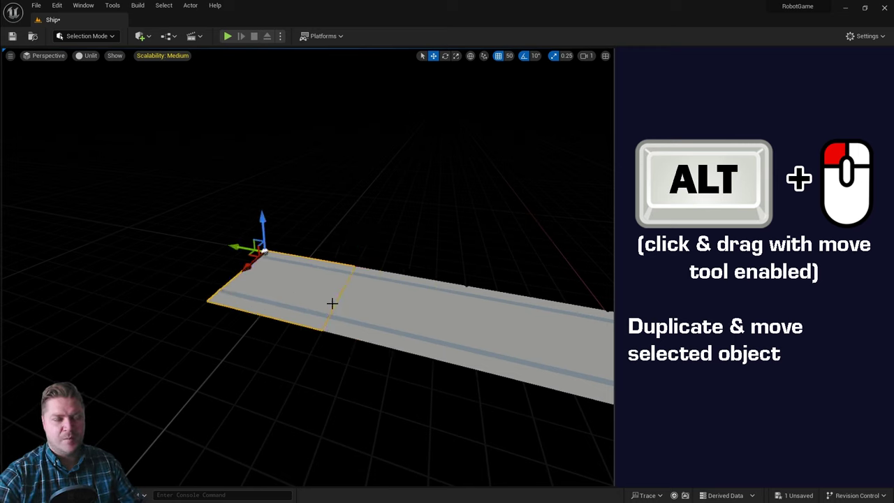
pyautogui.scroll(-2, 459, 327)
pyautogui.moveTo(378, 318); pyautogui.dragTo(493, 333, button='middle')
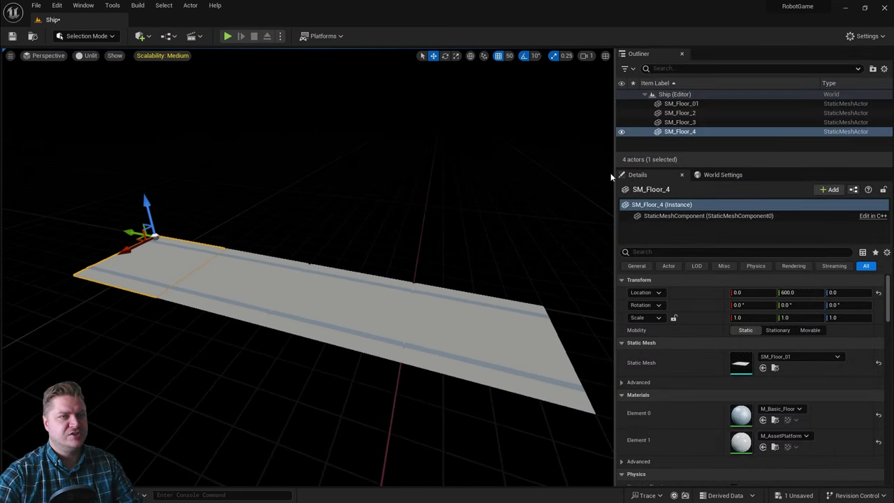
# - Select the four floor tiles of the row one after another to identify each of them in the level
pyautogui.click(678, 104)
pyautogui.click(684, 112)
pyautogui.click(684, 123)
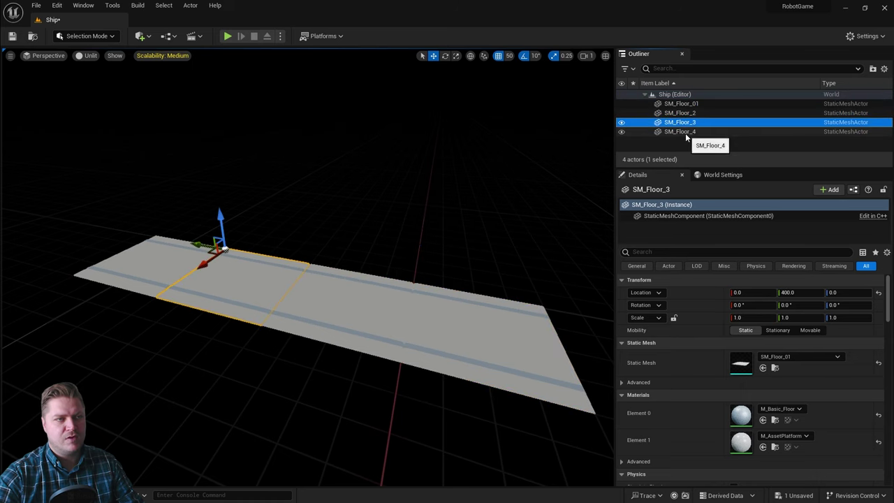
pyautogui.click(683, 132)
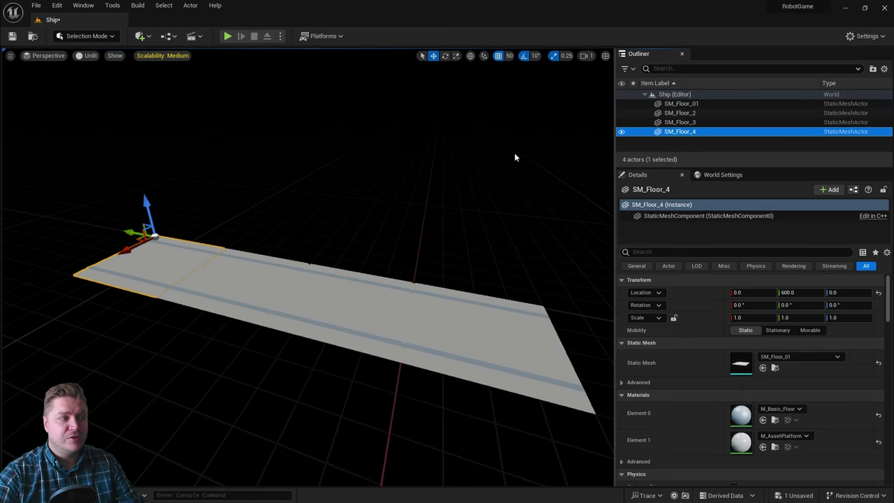
# - Select all four floor tiles of the row together and duplicate them along X, placing the copied row flush beside the original
pyautogui.moveTo(499, 213); pyautogui.dragTo(349, 255, button='right')
pyautogui.moveTo(439, 211); pyautogui.dragTo(453, 210, button='right')
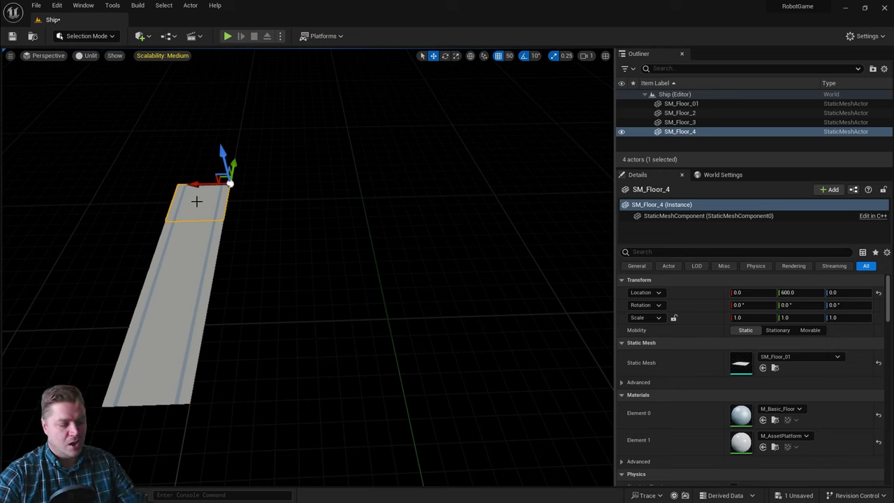
pyautogui.keyDown('shift'); pyautogui.click(176, 250); pyautogui.keyUp('shift')
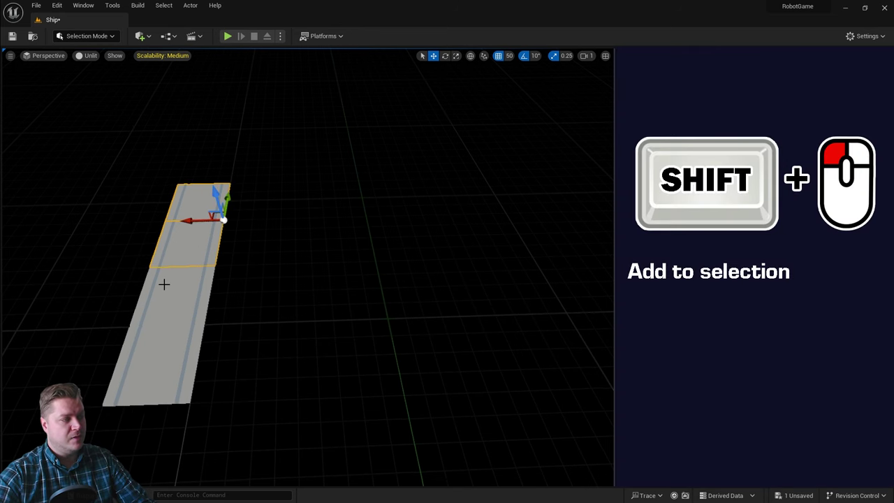
pyautogui.keyDown('shift'); pyautogui.click(165, 287); pyautogui.keyUp('shift')
pyautogui.keyDown('shift'); pyautogui.click(160, 359); pyautogui.keyUp('shift')
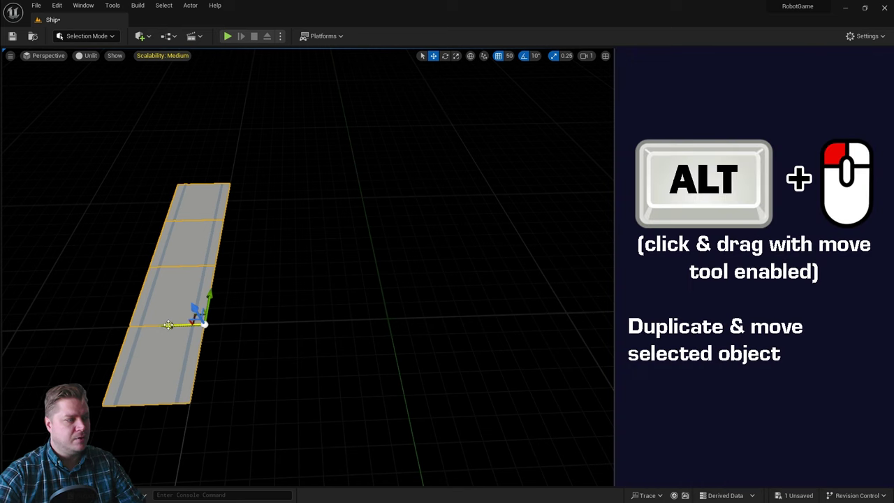
pyautogui.keyDown('alt'); pyautogui.moveTo(168, 325); pyautogui.dragTo(238, 323); pyautogui.keyUp('alt')
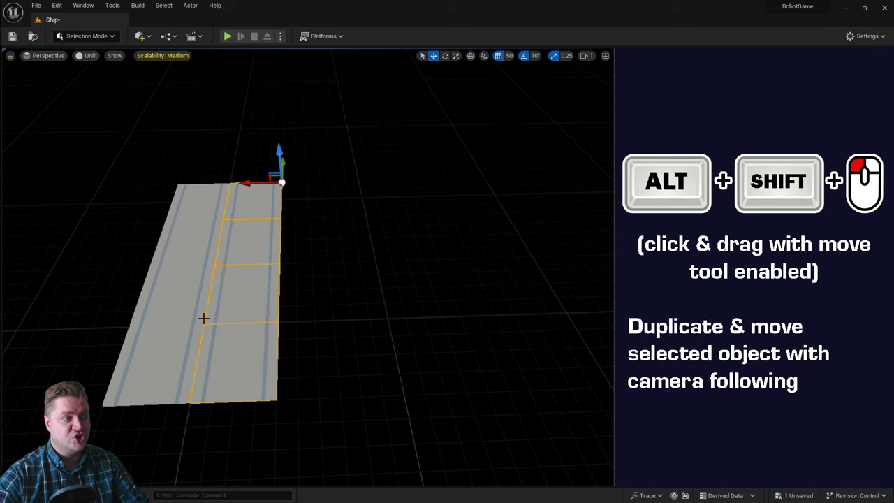
# - Duplicate the selected four-tile row three more times along X with the camera following, placing each copy flush, and clear the selection
pyautogui.keyDown('alt'); pyautogui.keyDown('shift'); pyautogui.moveTo(255, 187); pyautogui.dragTo(322, 187); pyautogui.keyUp('shift'); pyautogui.keyUp('alt')
pyautogui.keyDown('alt'); pyautogui.keyDown('shift'); pyautogui.moveTo(182, 190); pyautogui.dragTo(164, 190); pyautogui.keyUp('shift'); pyautogui.keyUp('alt')
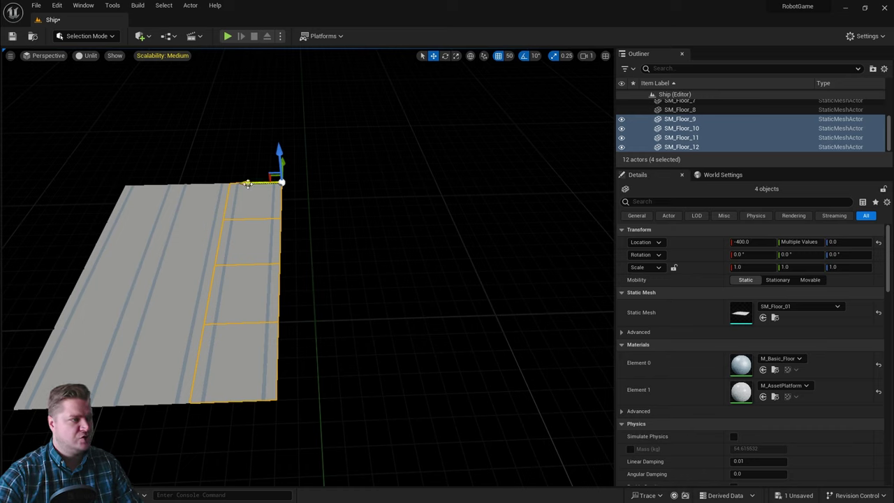
pyautogui.keyDown('alt'); pyautogui.keyDown('shift'); pyautogui.moveTo(246, 183); pyautogui.dragTo(245, 183); pyautogui.keyUp('shift'); pyautogui.keyUp('alt')
pyautogui.click(342, 216)
# - Check the floor's tile layout by selecting individual tiles along its length and across its width
pyautogui.press('a')
pyautogui.moveTo(342, 216); pyautogui.dragTo(372, 199, button='right')
pyautogui.press('w')
pyautogui.press('s')
pyautogui.moveTo(299, 246); pyautogui.dragTo(300, 174, button='right')
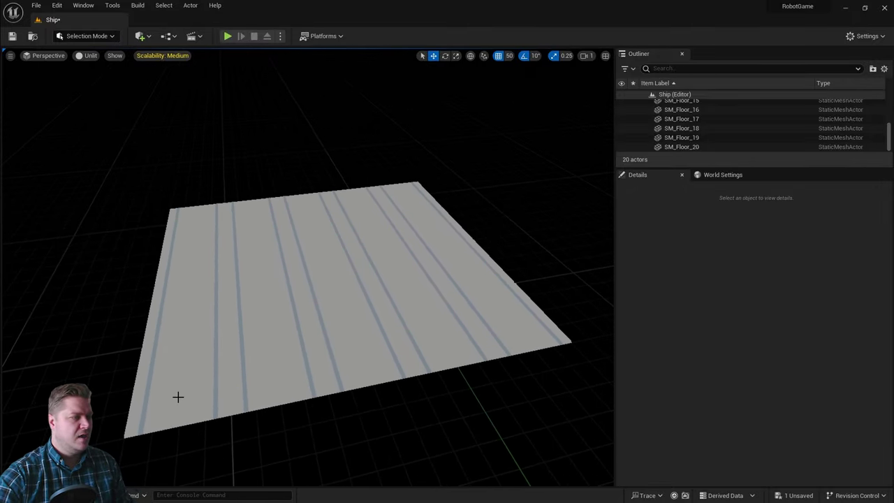
pyautogui.click(180, 359)
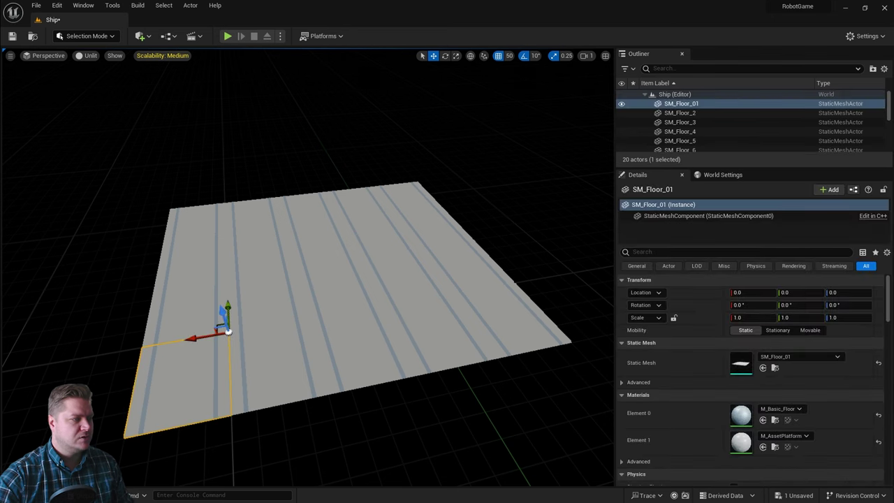
pyautogui.click(181, 269)
pyautogui.click(185, 241)
pyautogui.click(181, 225)
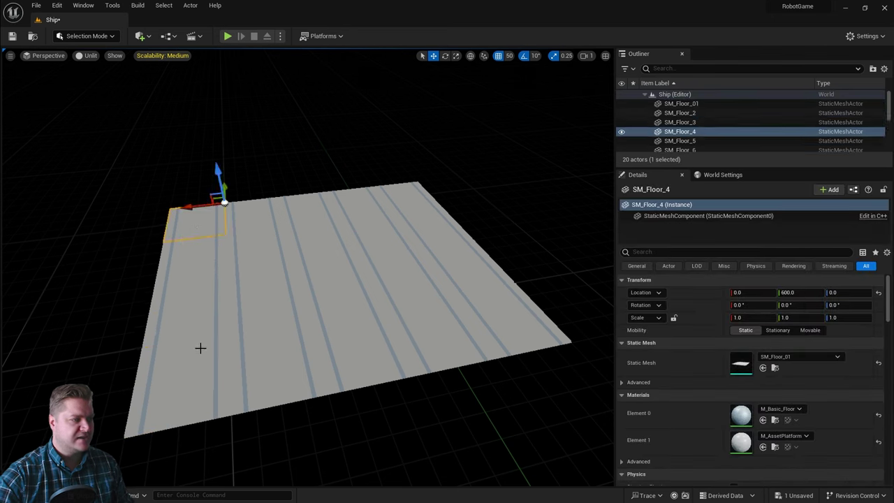
pyautogui.click(205, 386)
pyautogui.click(276, 369)
pyautogui.click(352, 357)
pyautogui.click(460, 335)
pyautogui.click(488, 327)
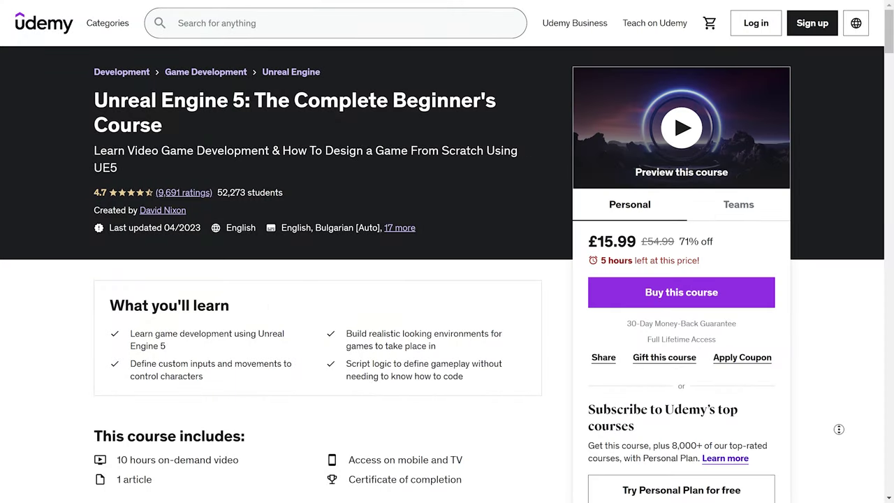
pyautogui.scroll(-1, 839, 461)
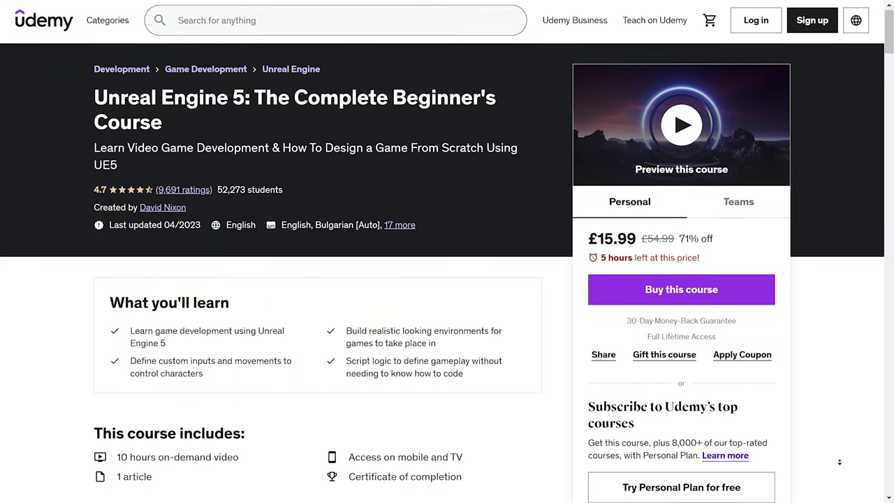
pyautogui.moveTo(839, 469); pyautogui.dragTo(838, 470, button='middle')
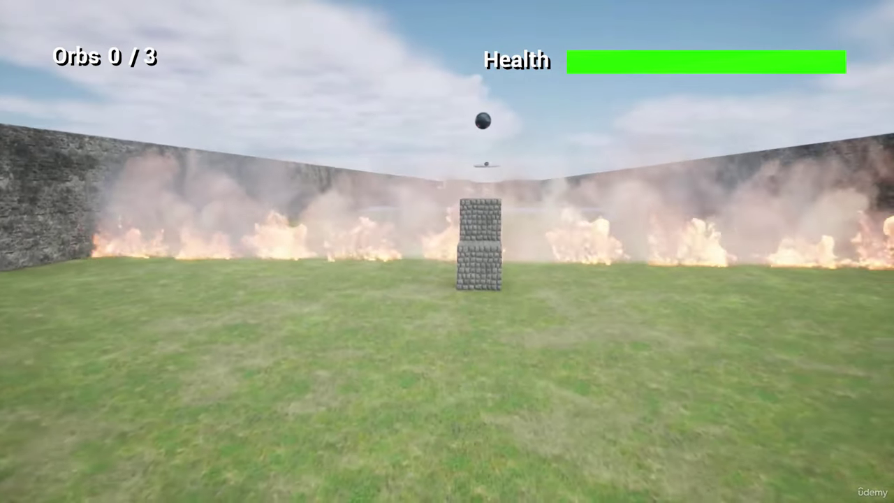